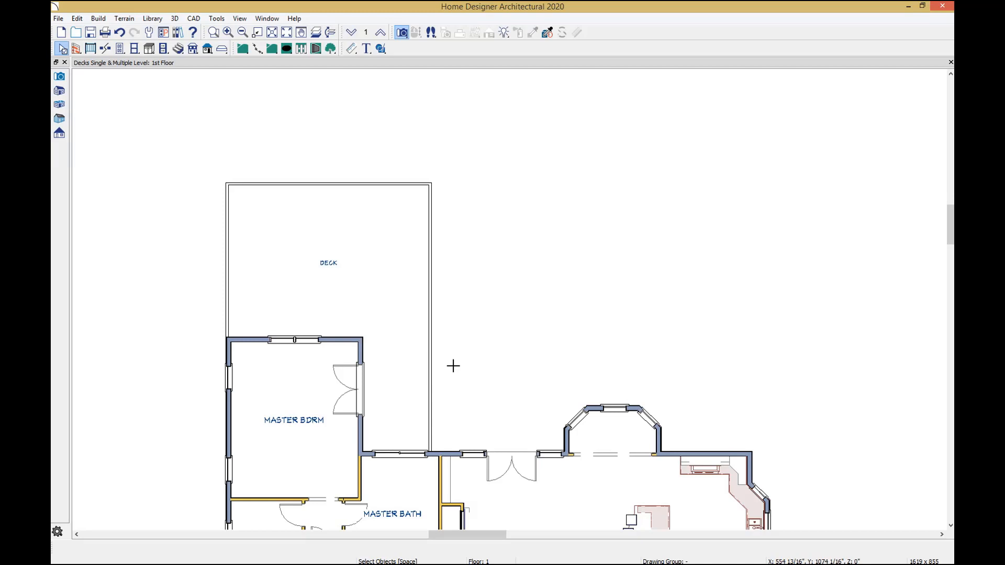
Step: Review the deck's room specification, including its list of component materials, and close it without changes
right_click(381, 302)
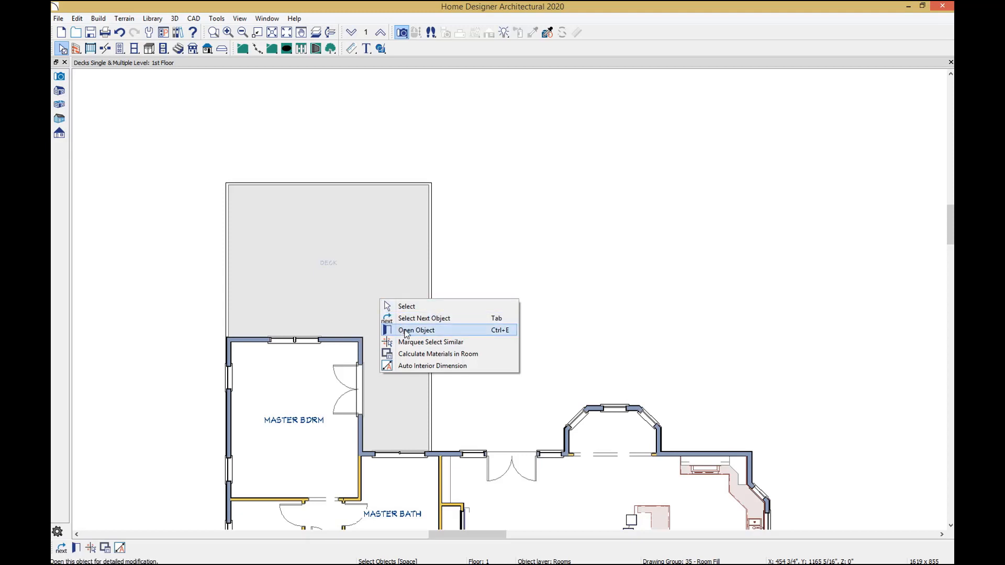
click(428, 331)
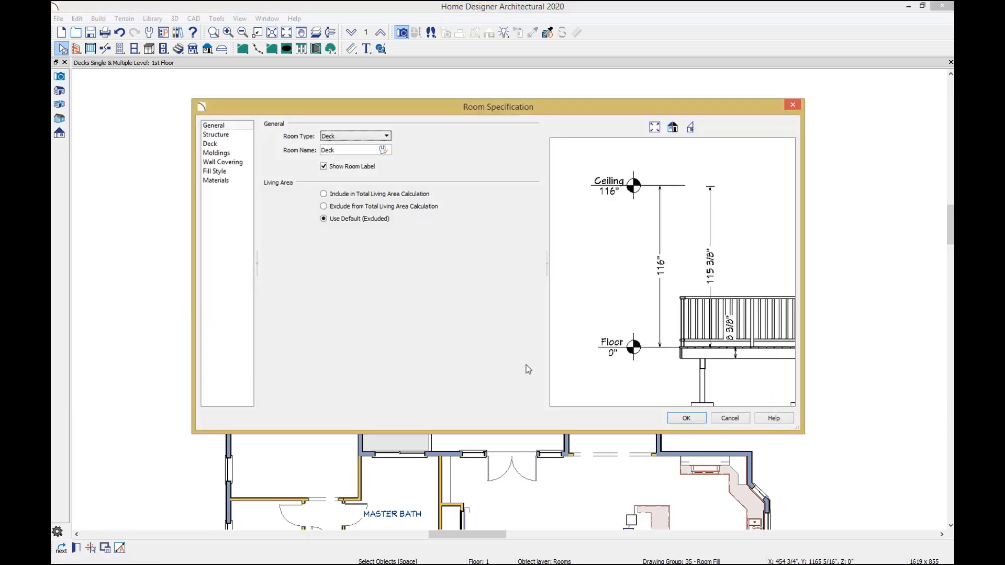
click(685, 418)
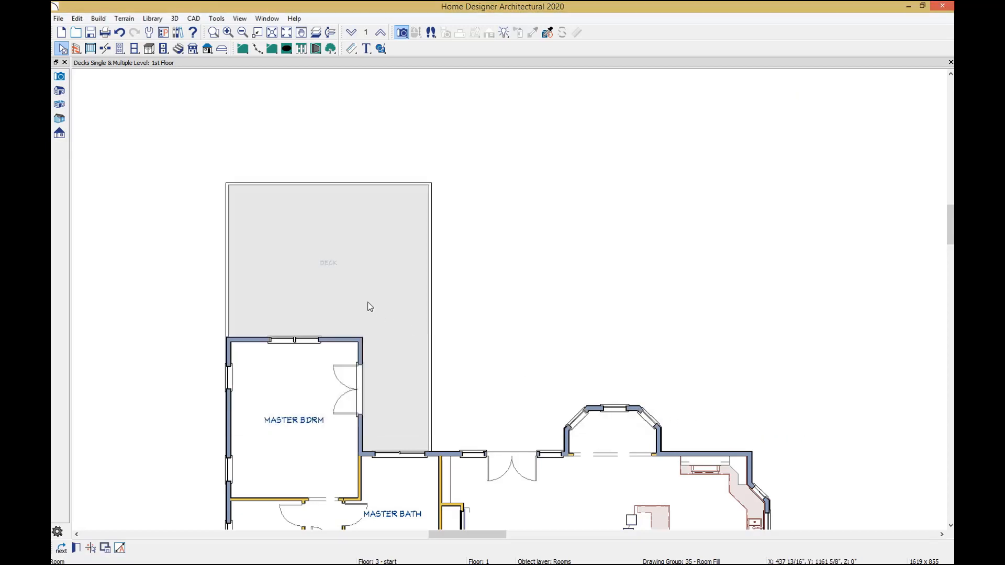
click(77, 548)
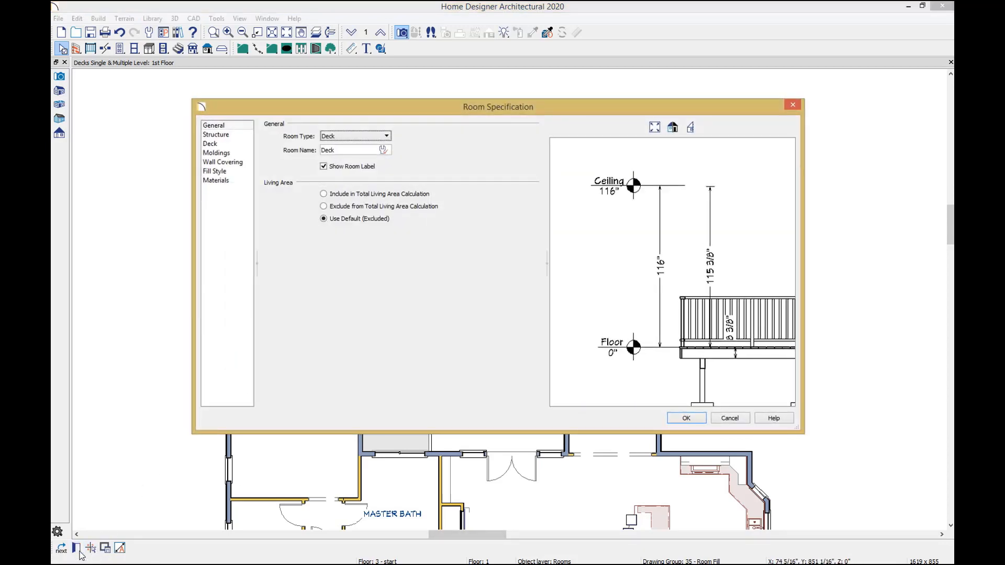
click(220, 181)
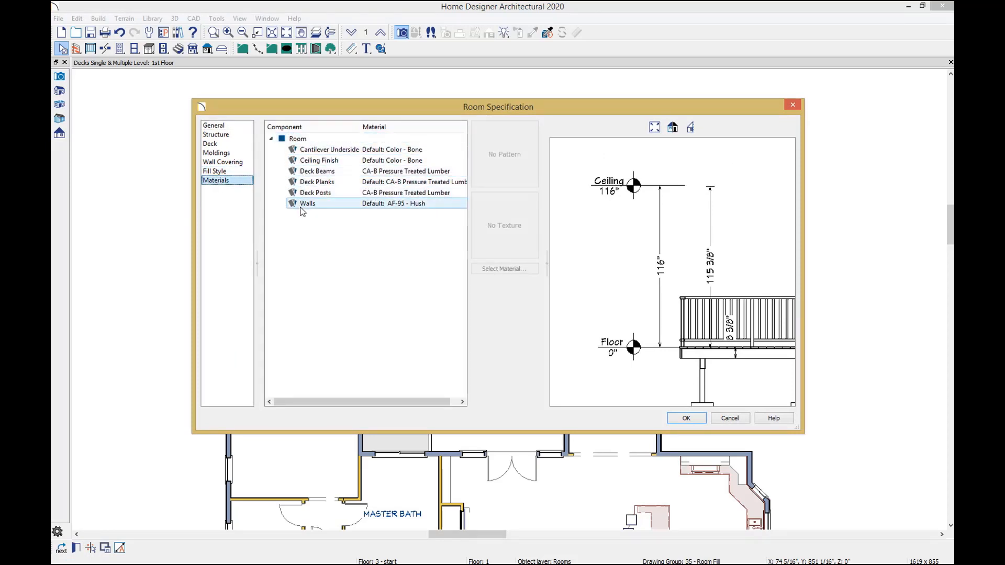
click(693, 420)
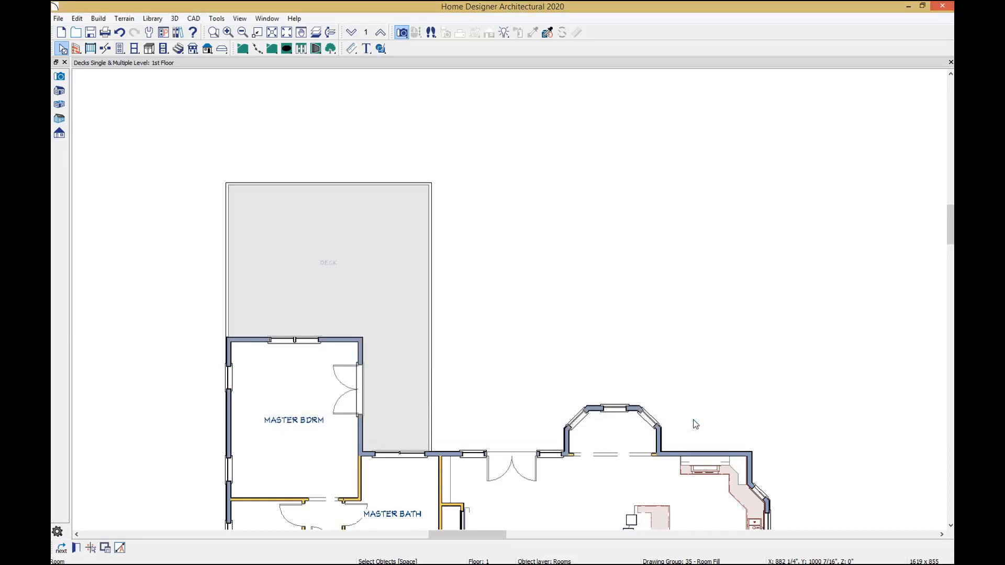
key(Escape)
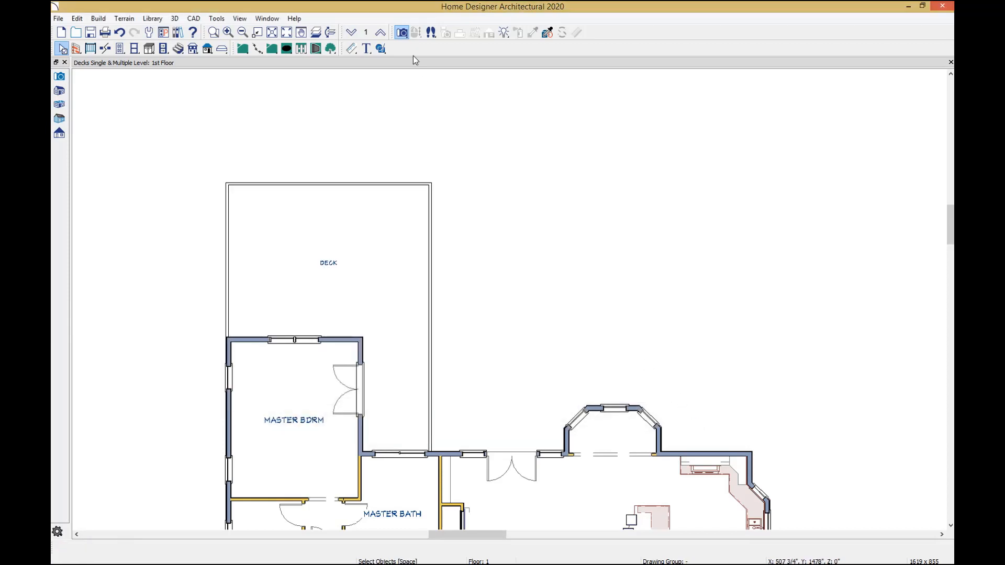
Step: Create a Full Camera view aimed at the deck from the yard and orbit it to look down on the deck
click(402, 33)
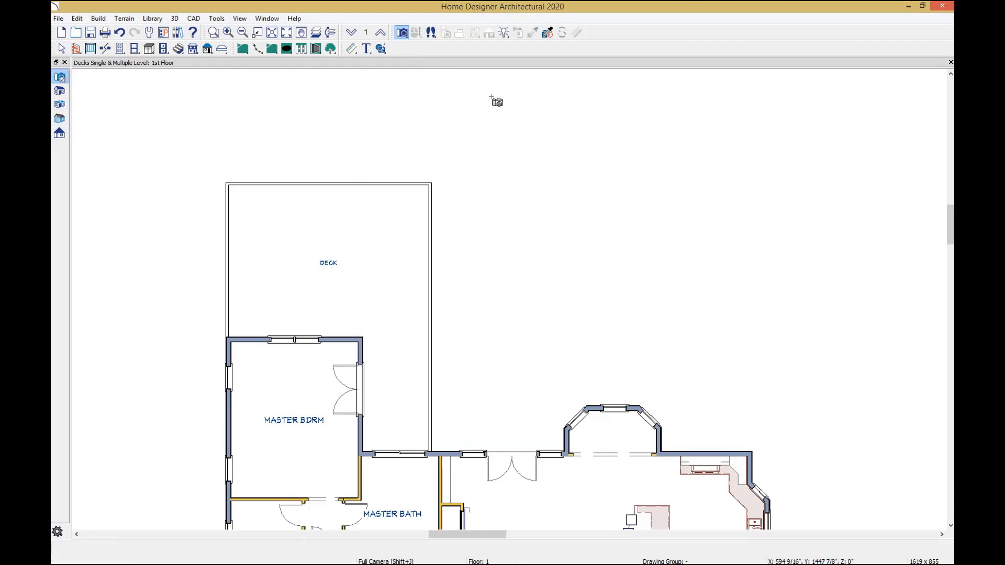
drag(538, 112, 510, 137)
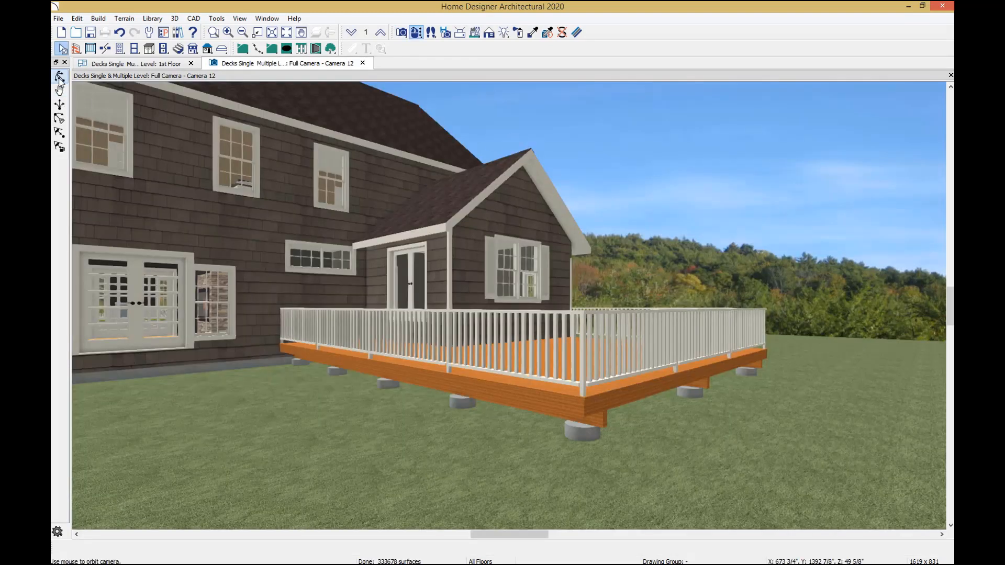
drag(386, 297, 350, 329)
scroll(417, 245, down, 2)
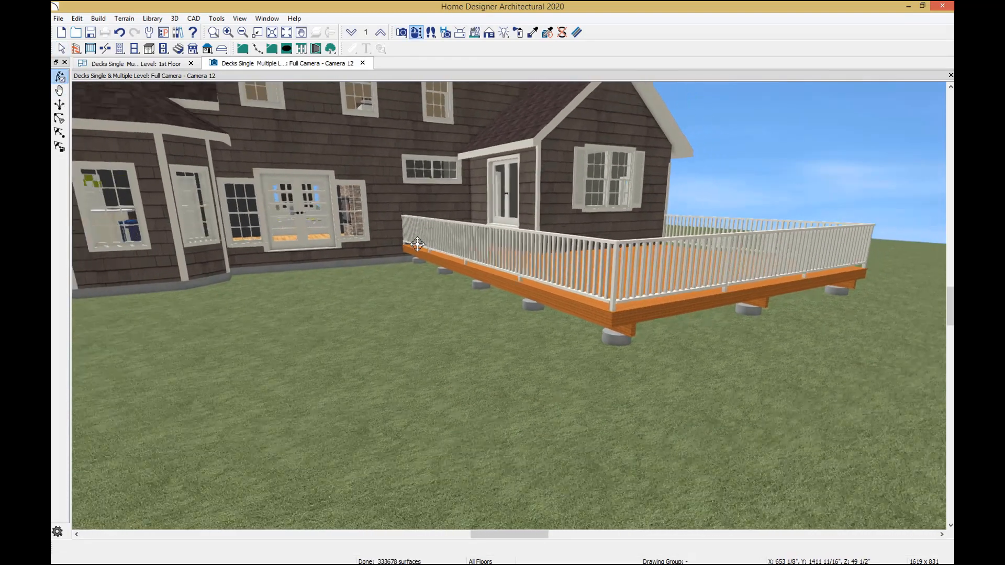
middle_drag(425, 243, 393, 341)
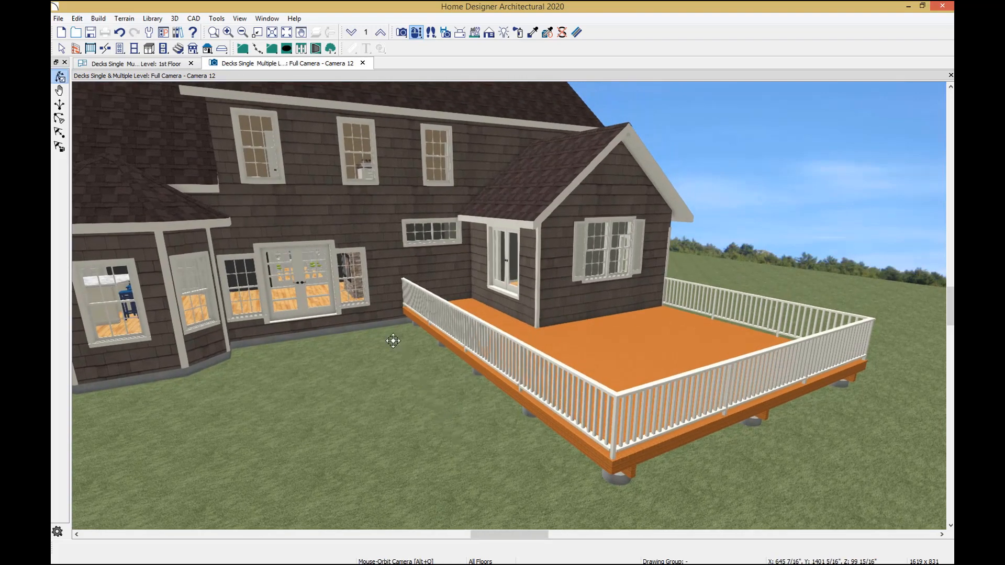
Step: Tile the floor plan and the camera view vertically, side by side
click(142, 66)
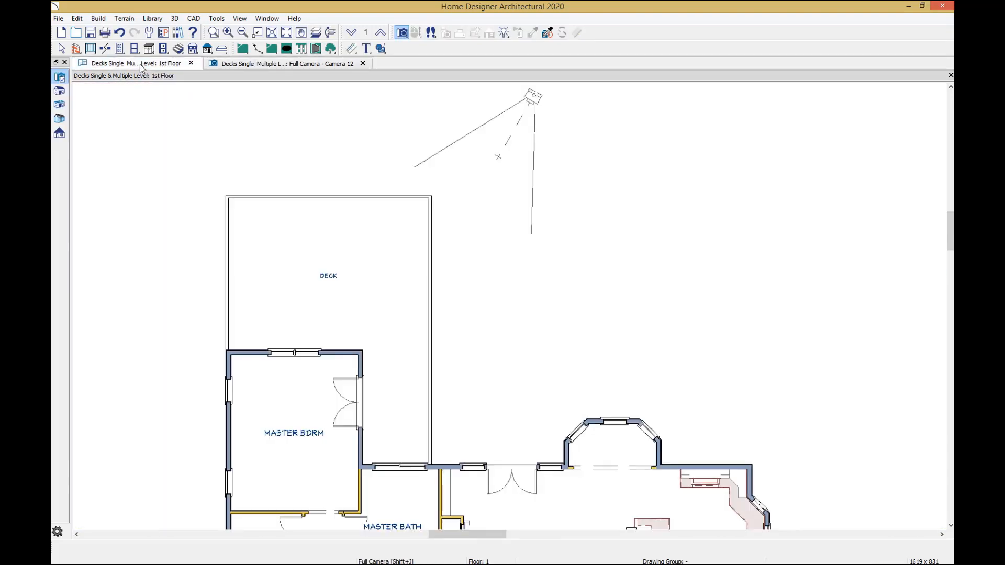
click(261, 21)
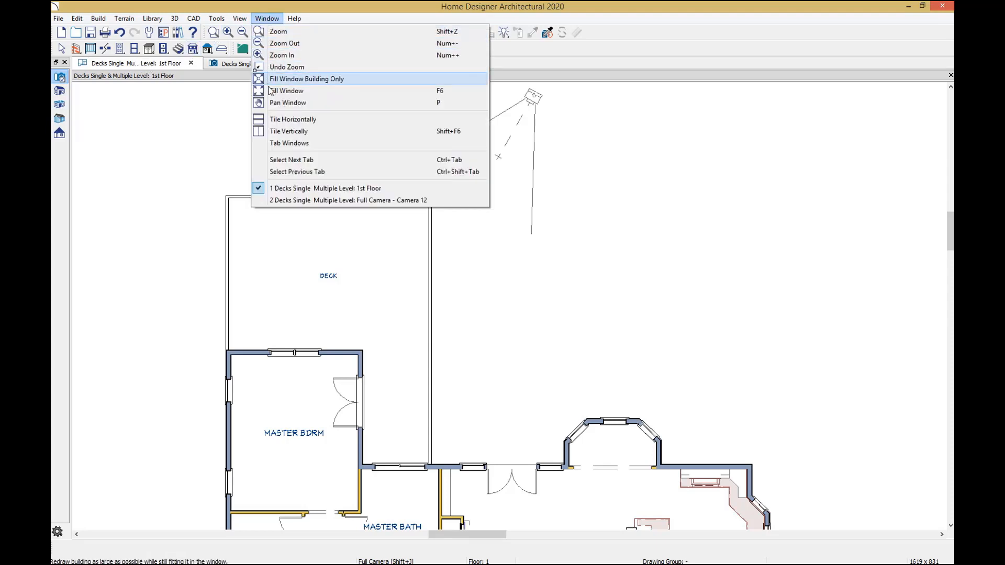
click(311, 134)
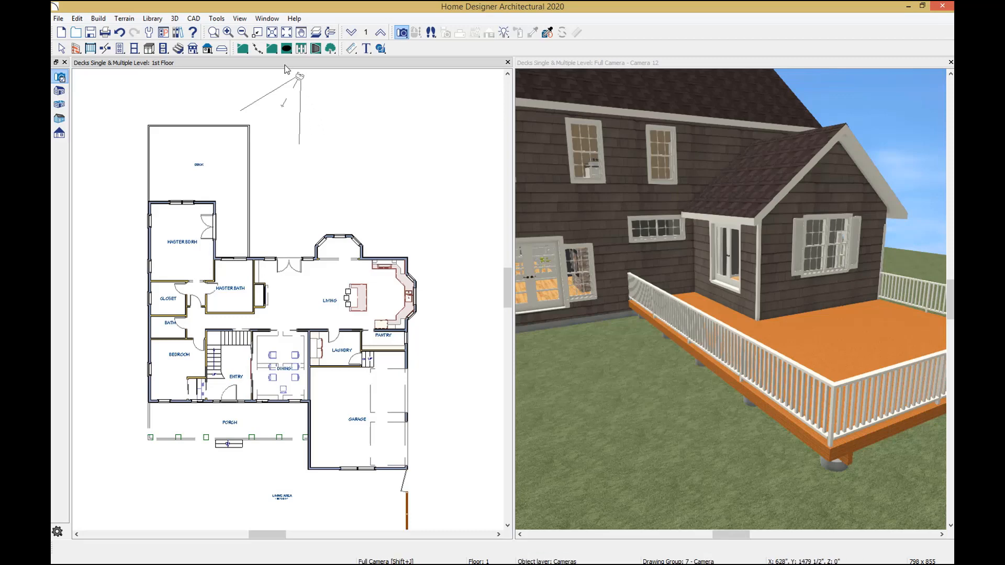
Step: Set the floor elevation of the deck beside the master bedroom to 24 inches
scroll(225, 173, up, 1)
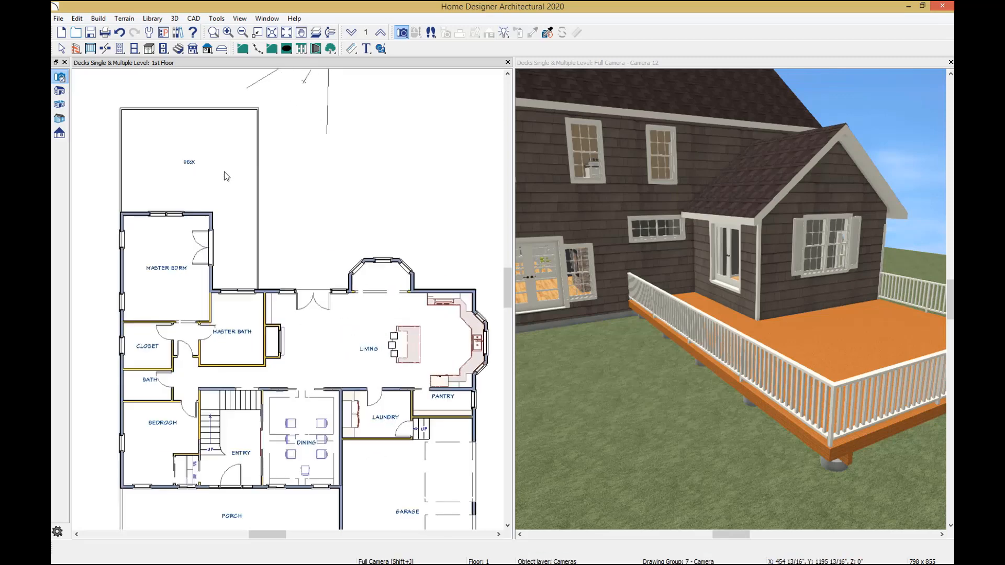
scroll(225, 174, up, 1)
middle_drag(231, 148, 248, 268)
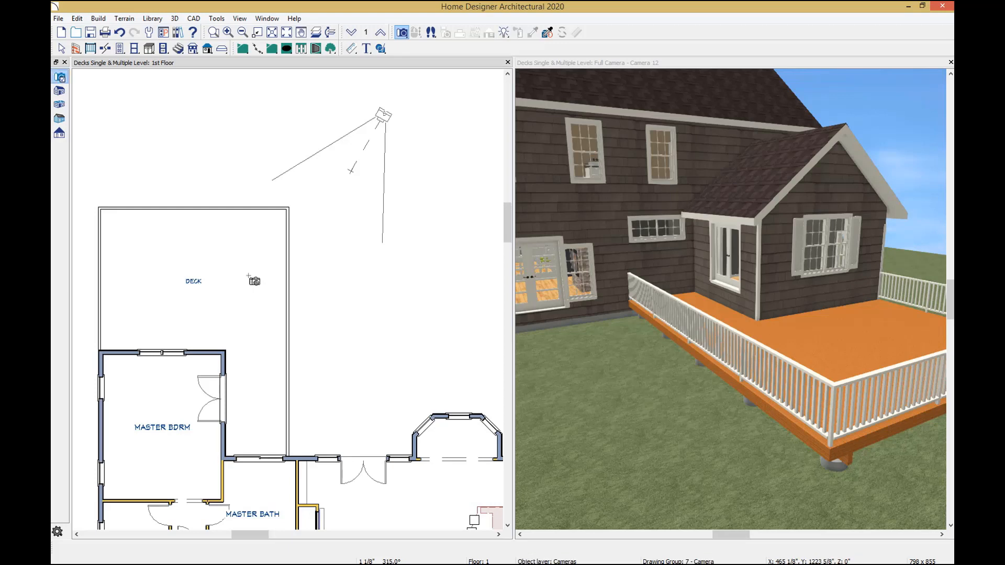
key(space)
click(249, 278)
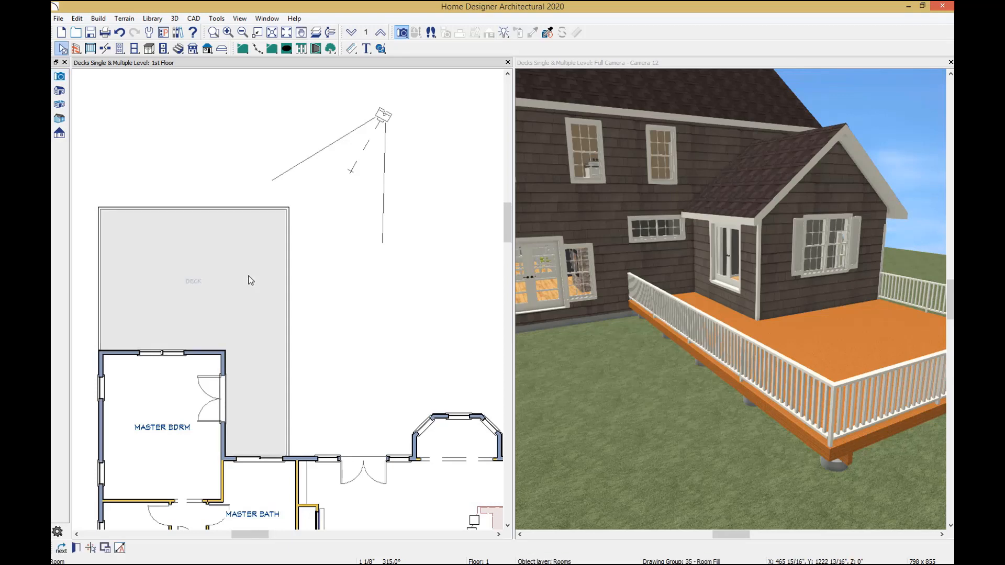
click(76, 549)
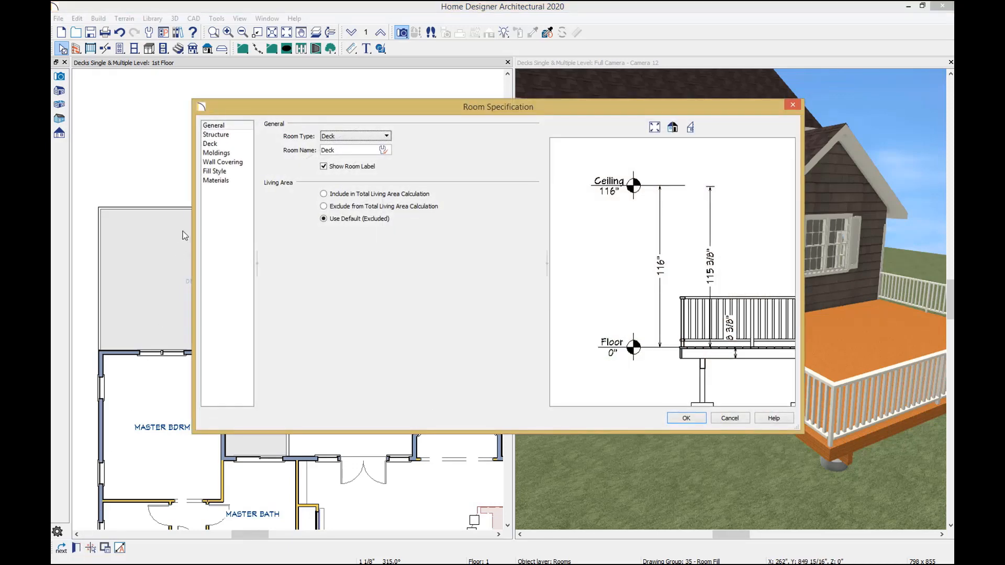
click(216, 134)
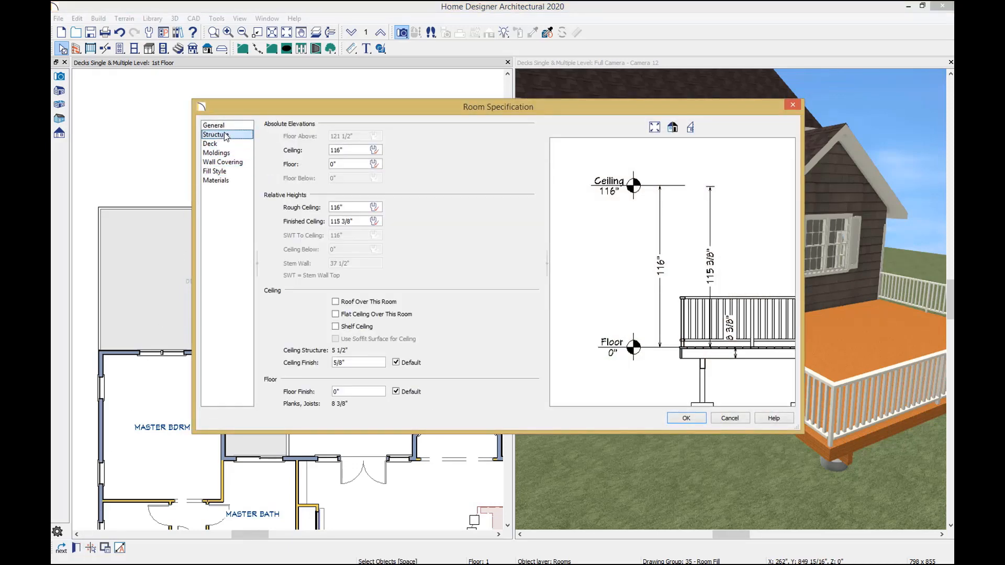
click(336, 165)
drag(335, 165, 311, 169)
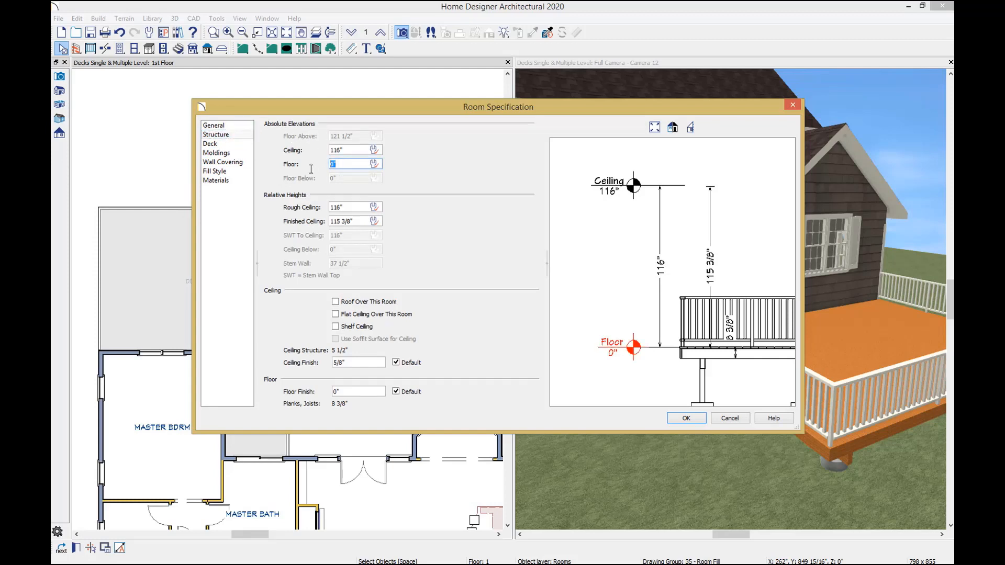
text(24)
click(685, 418)
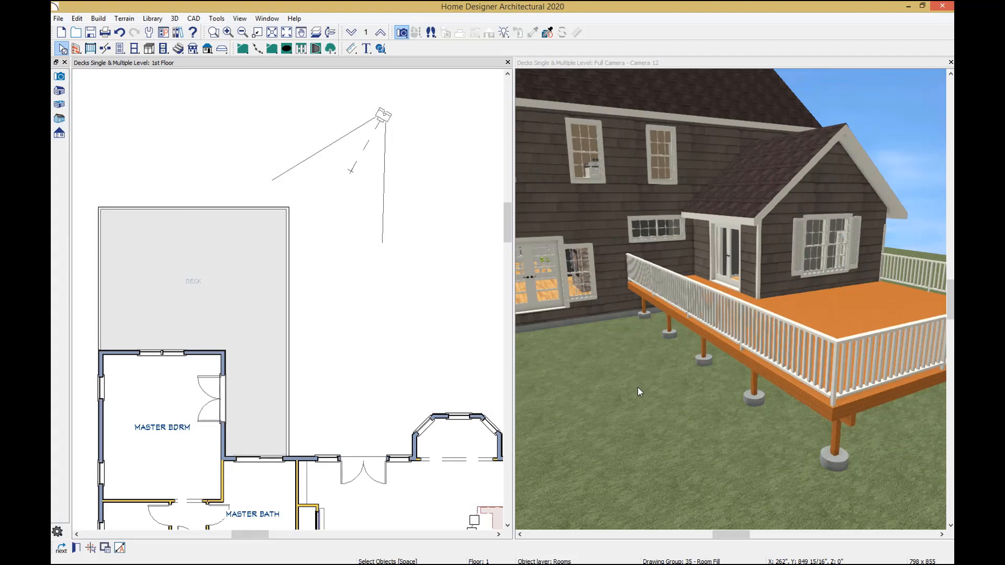
Step: Draw a second deck with an angled outer corner outside the living room's double doors, using Straight Deck Edges joined to the existing deck
click(88, 49)
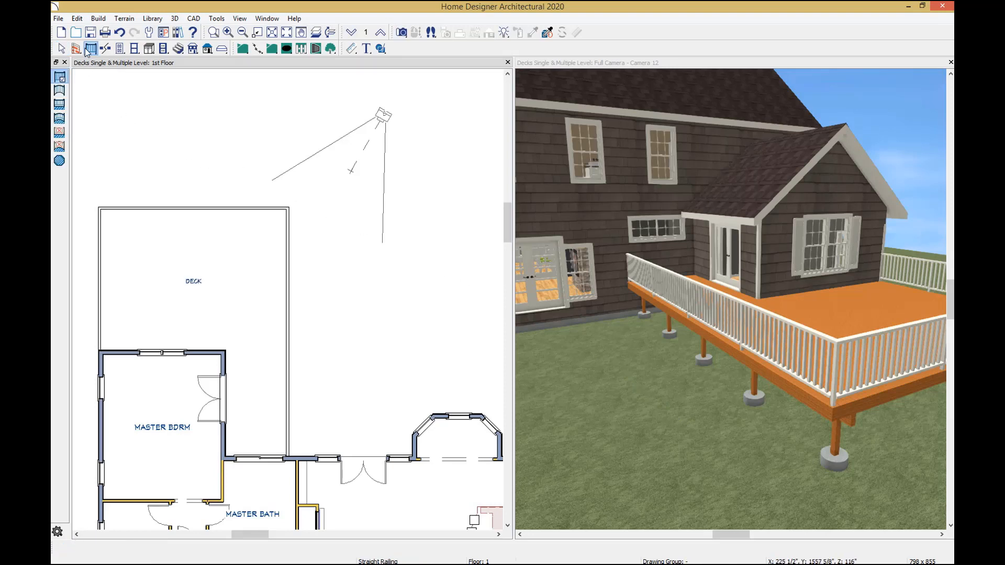
click(61, 134)
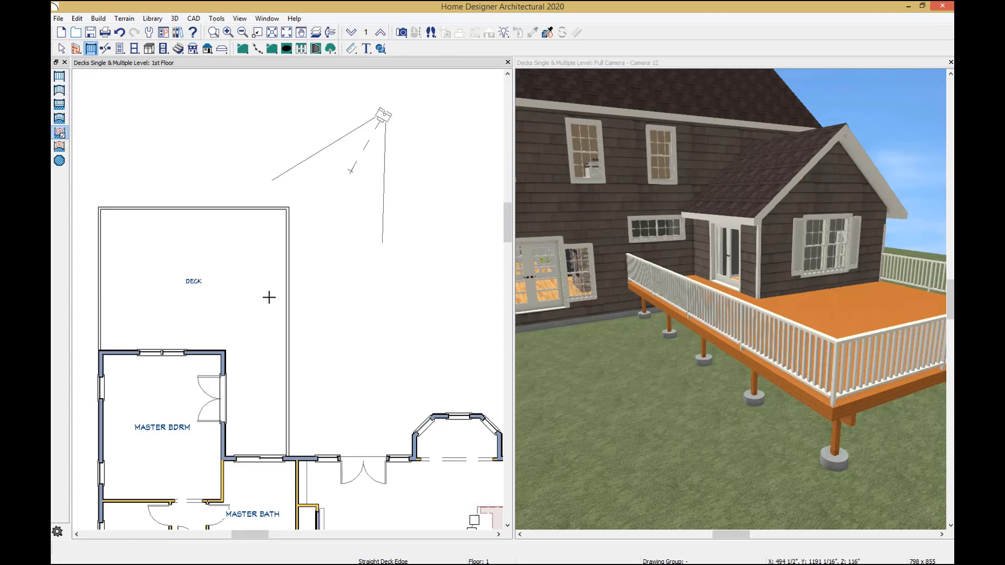
drag(289, 307, 361, 307)
drag(360, 307, 401, 453)
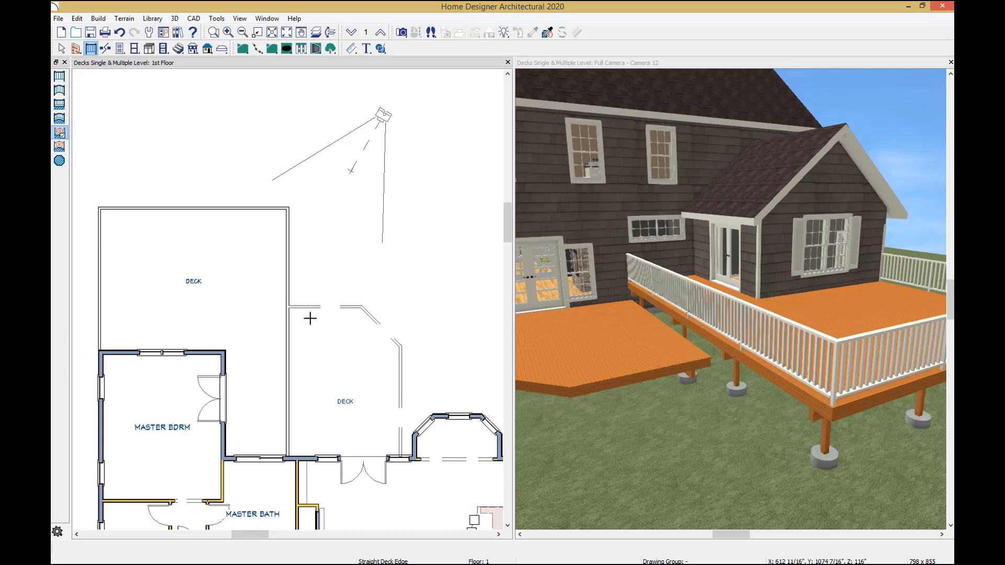
Step: Add stairs down to the ground from the raised deck's outer edge and bring them into view in 3D
click(97, 19)
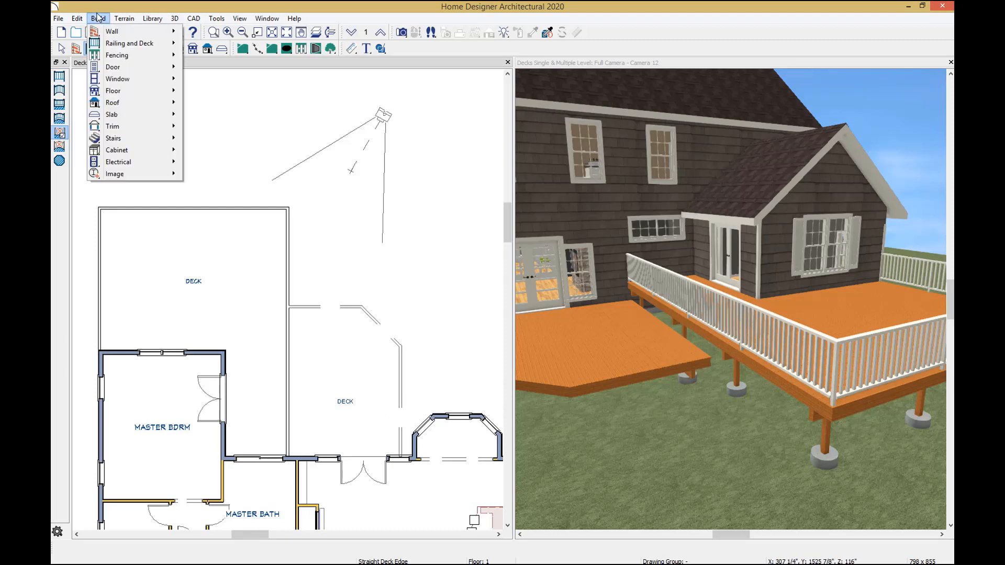
mouse_move(165, 141)
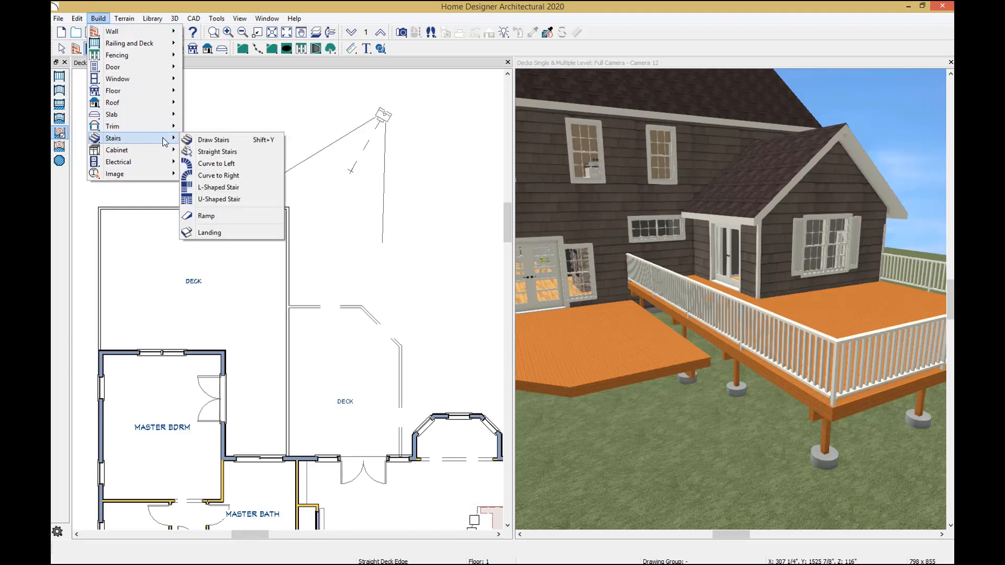
click(230, 143)
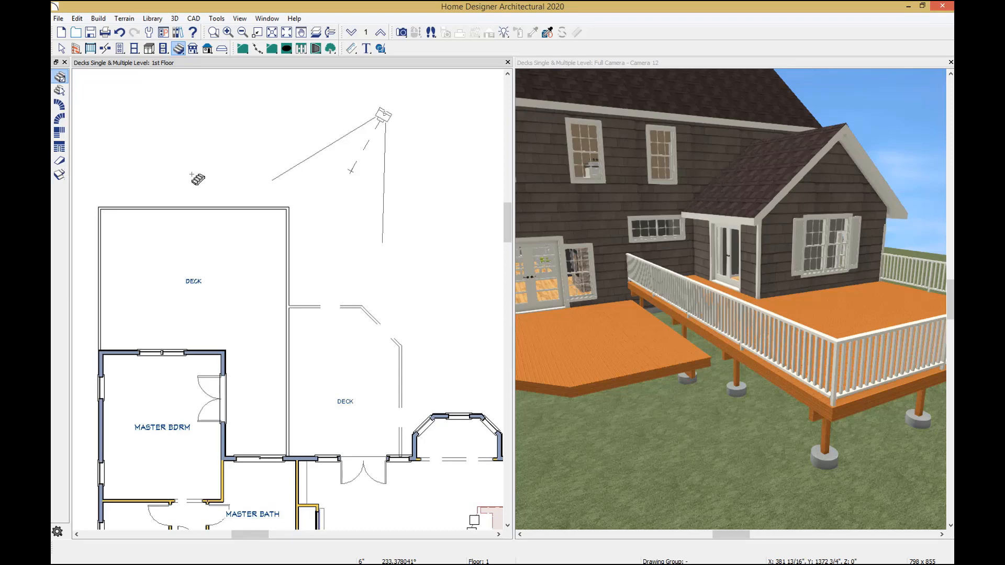
click(192, 175)
key(space)
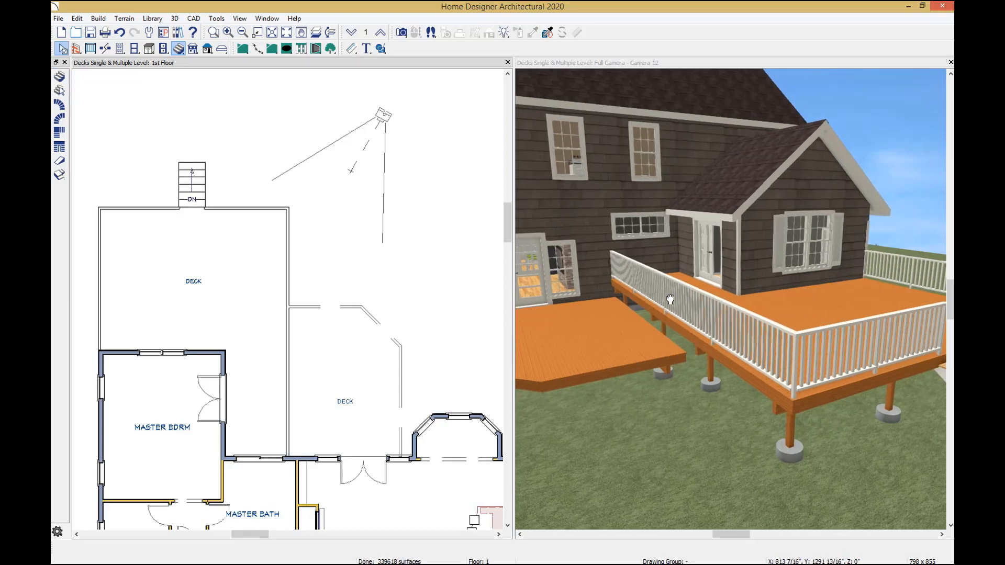
drag(786, 321, 757, 293)
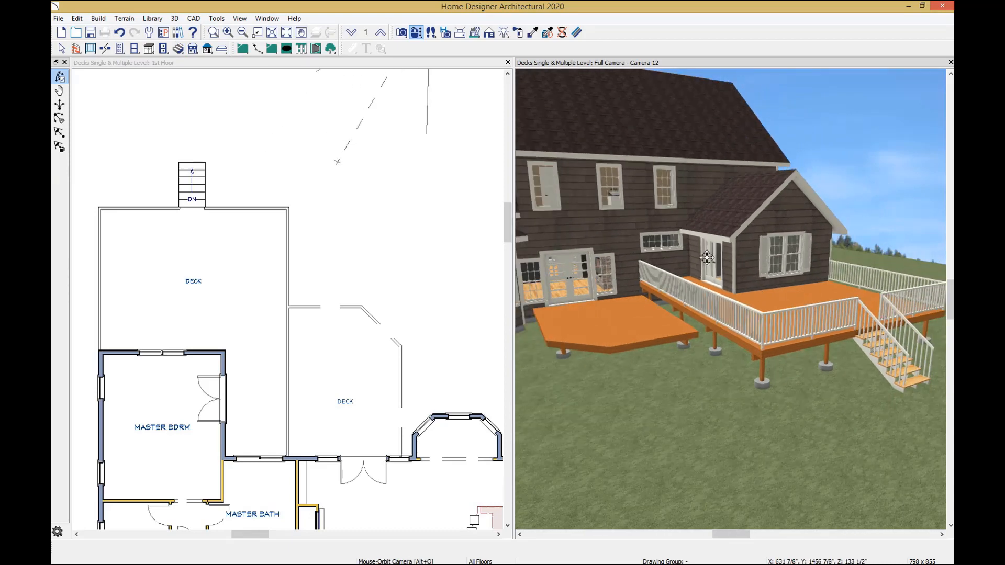
Step: Add stairs connecting the lower deck to the raised deck, plus stairs to the ground at the lower deck's straight outer and angled edges
click(239, 67)
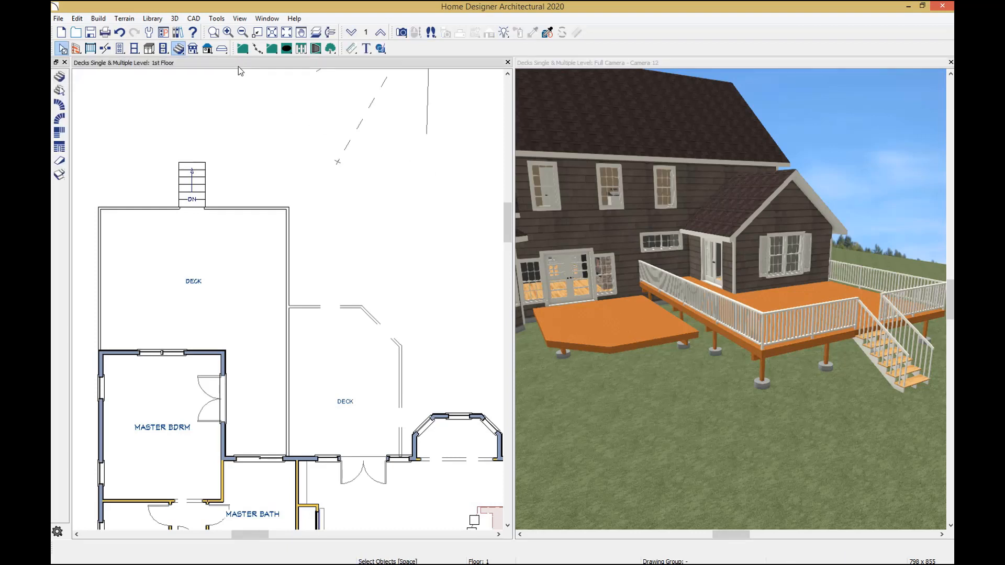
click(178, 49)
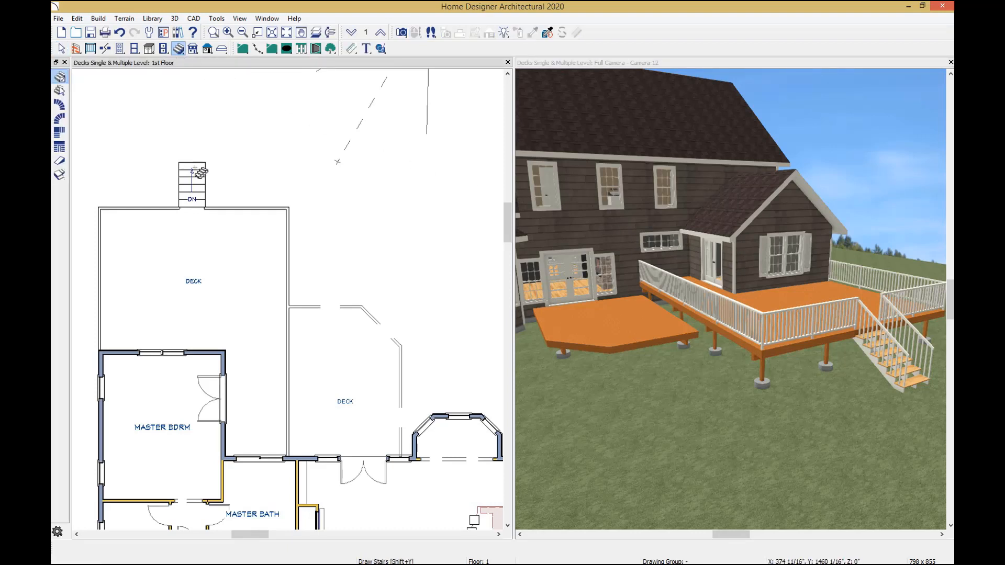
drag(301, 369, 307, 374)
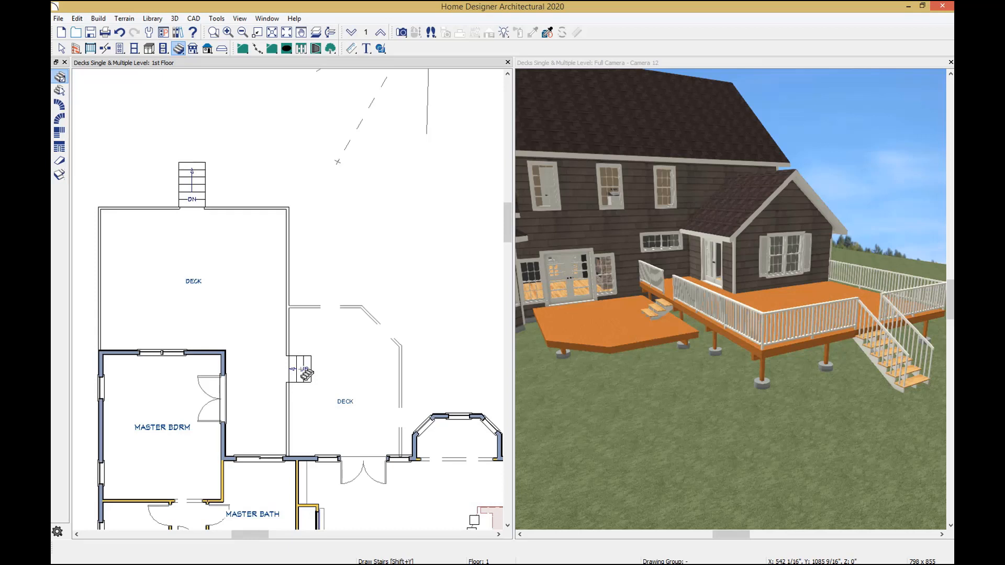
drag(337, 287, 337, 288)
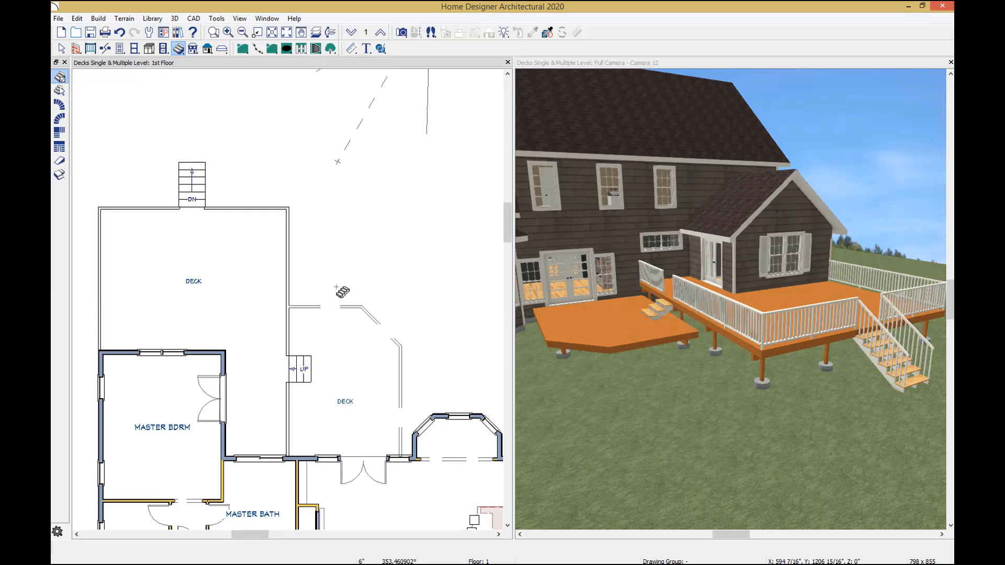
click(381, 312)
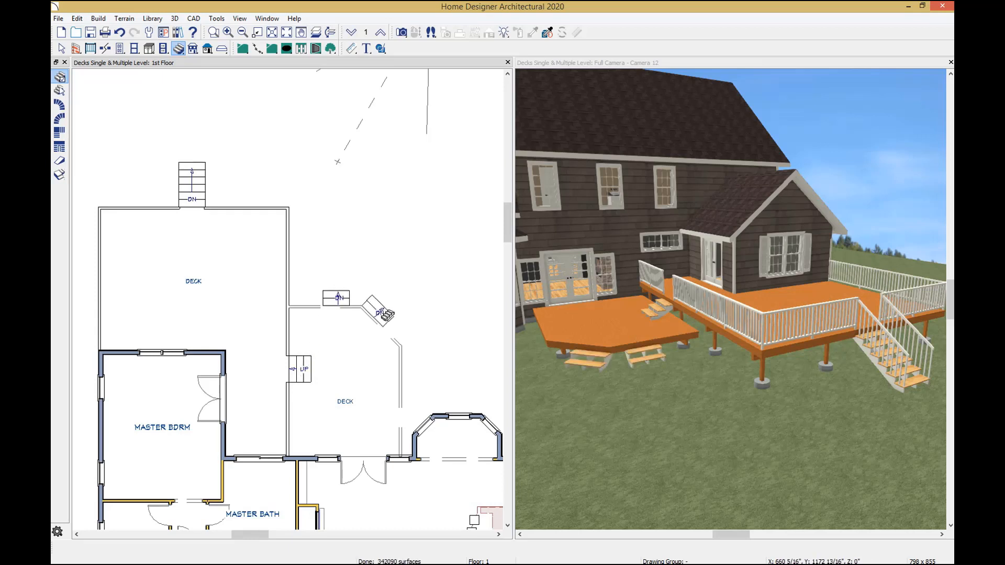
Step: Widen the ground stairs on the lower deck's straight outer edge until they join the angled-edge stairs around the corner
key(space)
click(380, 313)
scroll(378, 312, up, 2)
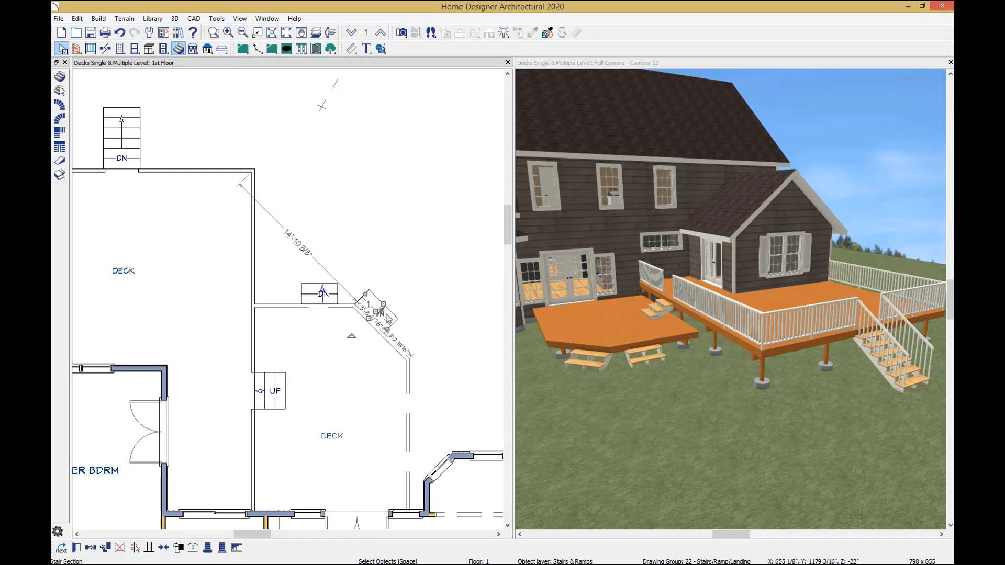
click(325, 296)
drag(337, 297, 354, 295)
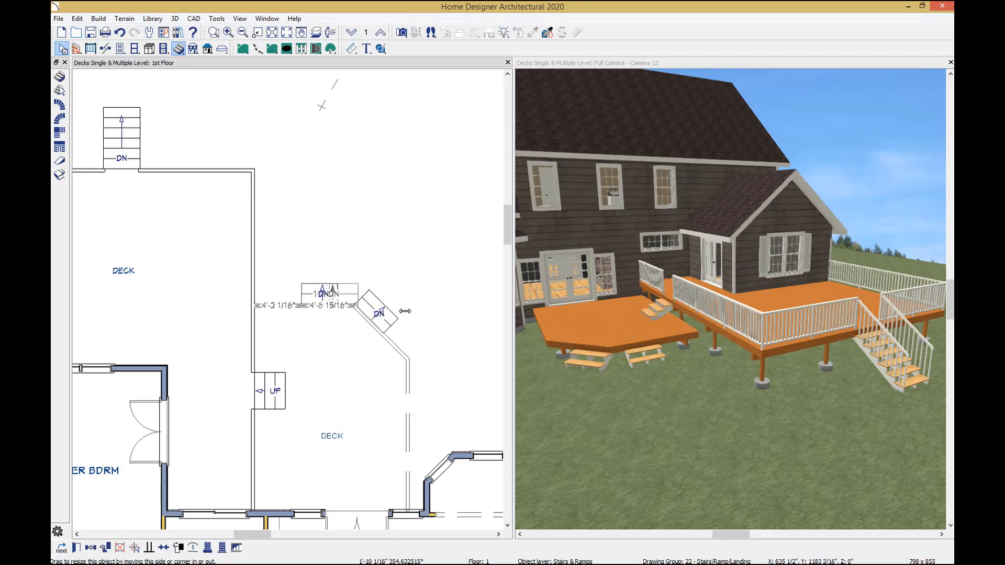
drag(354, 296, 358, 299)
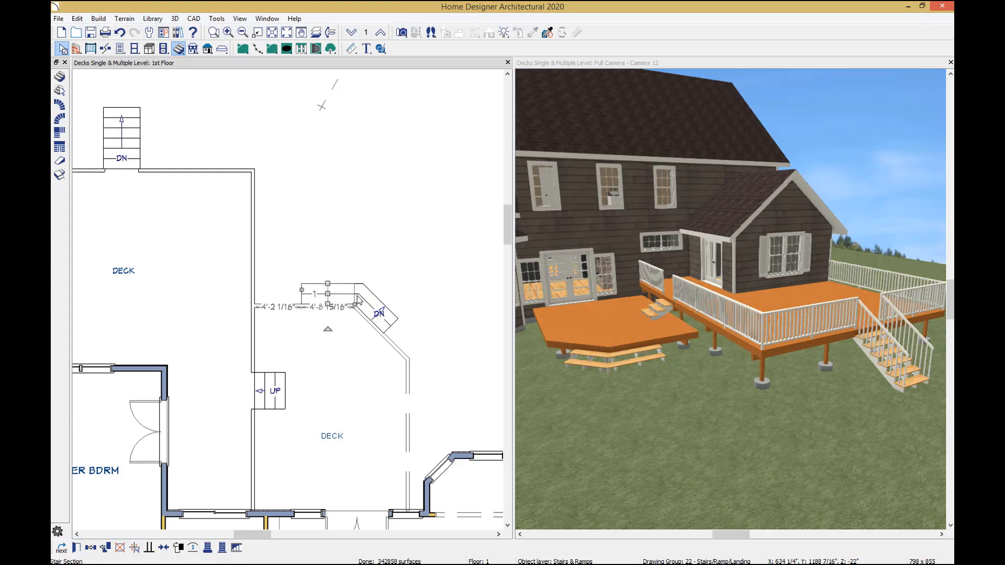
key(Escape)
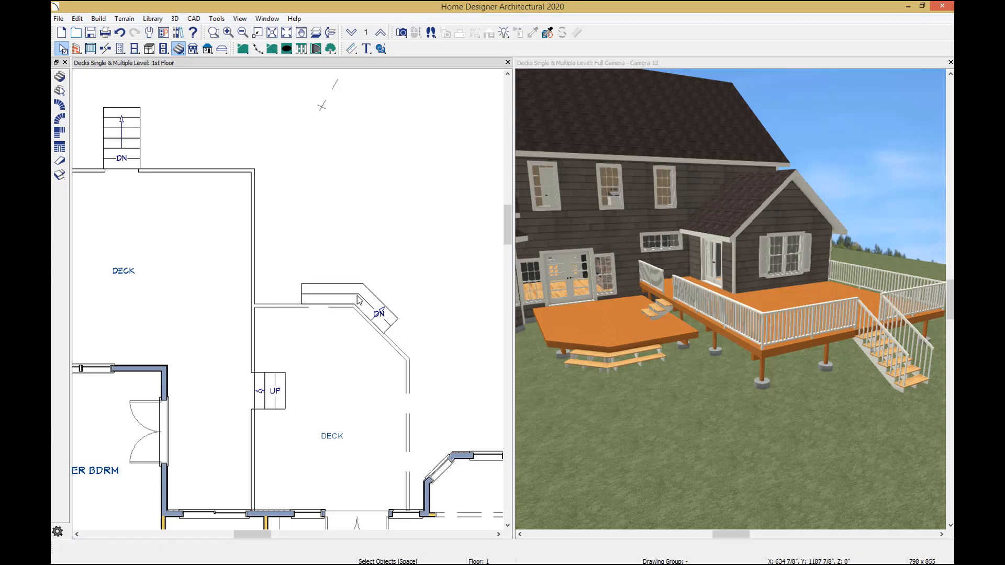
Step: Place an eight-sided Polygon Shaped Deck with 60" side length and railing included in the yard beyond the lower deck's stairs
click(98, 18)
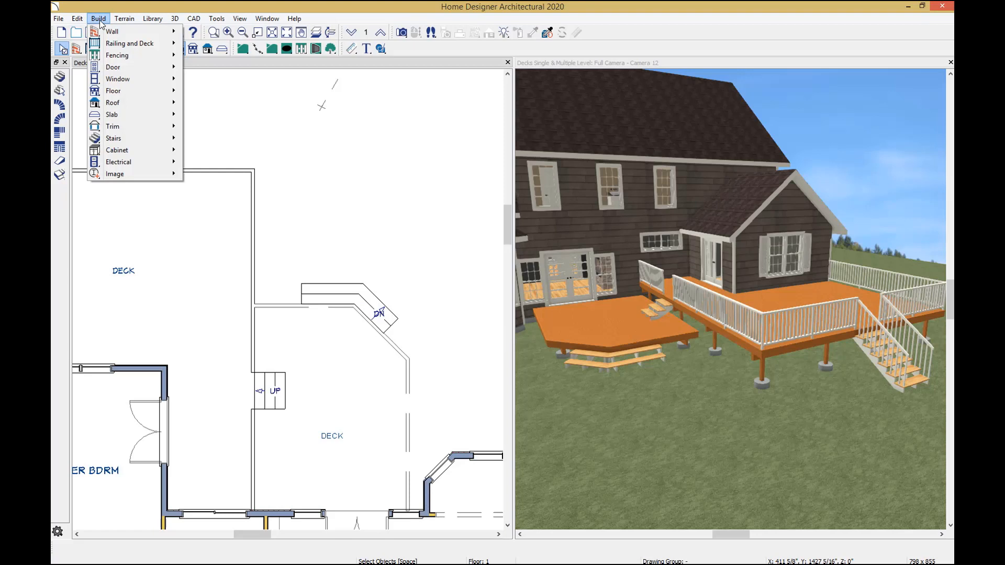
mouse_move(150, 45)
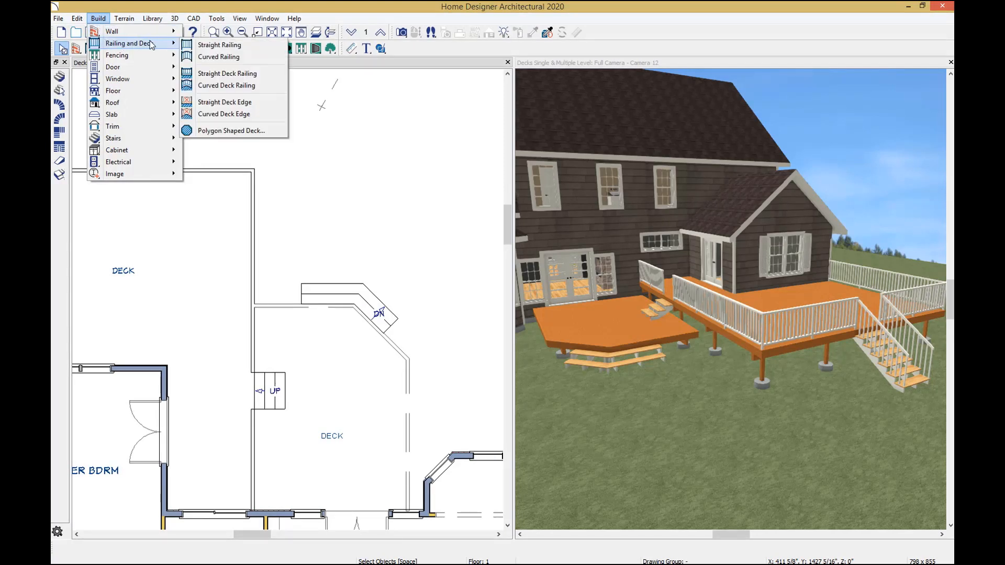
click(268, 134)
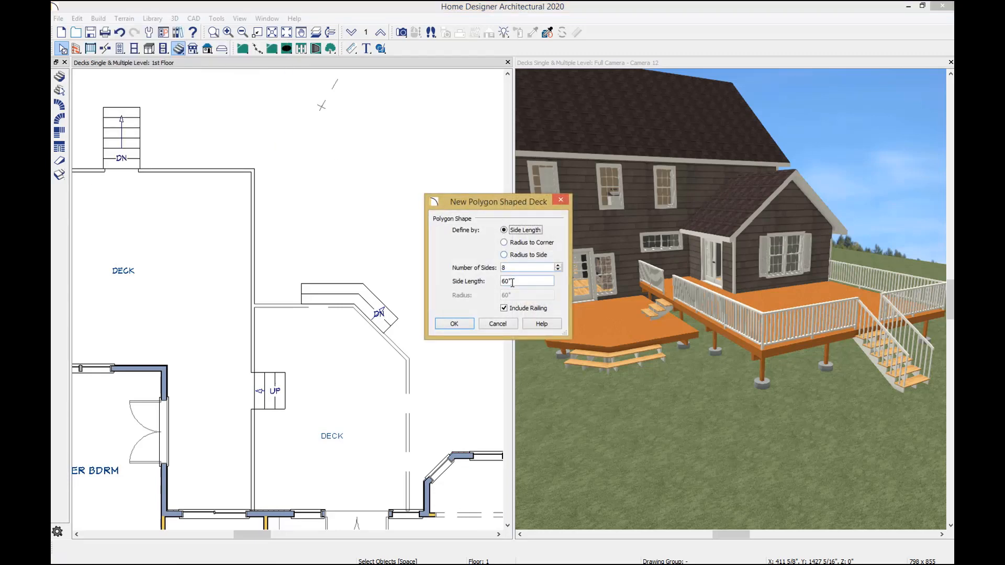
click(462, 322)
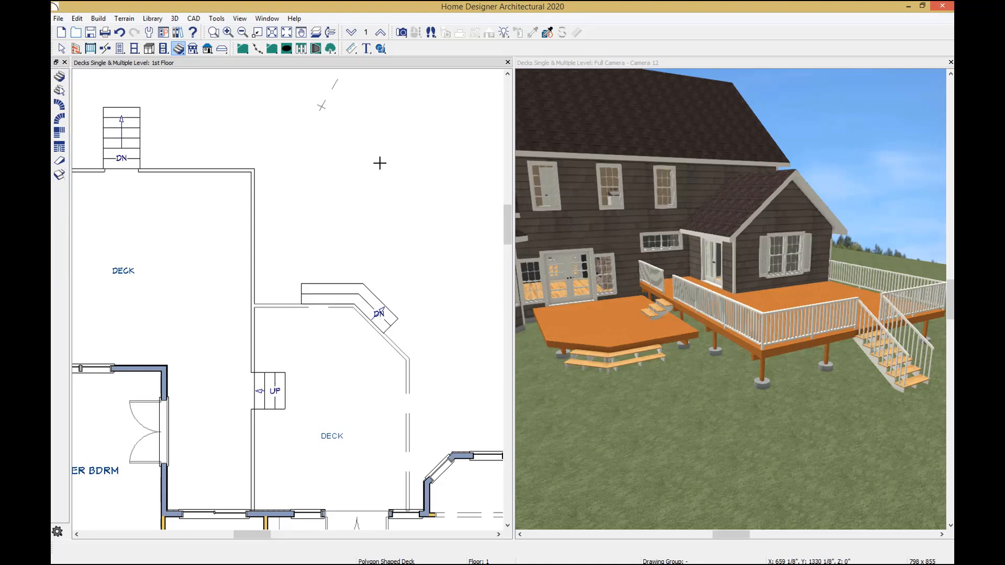
click(379, 163)
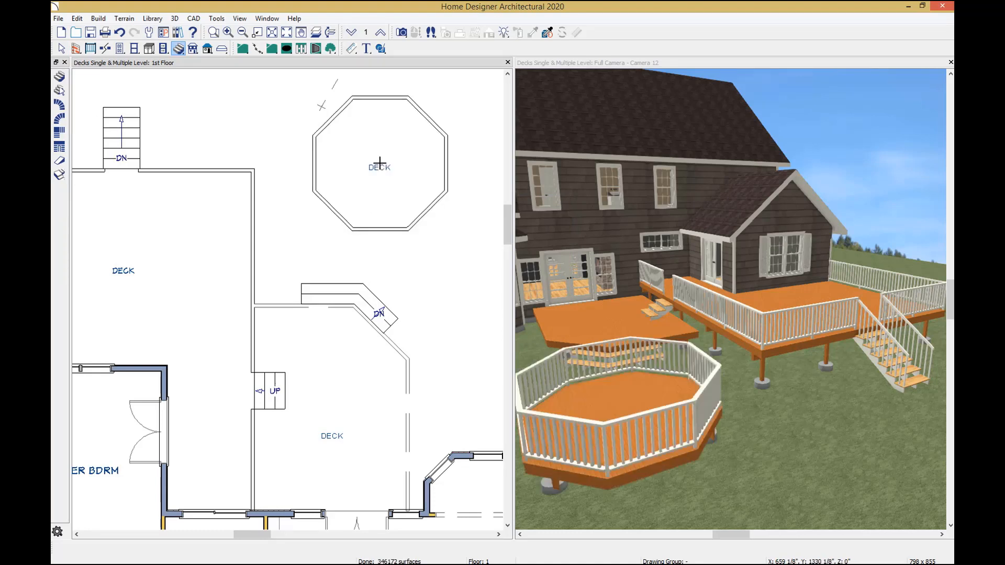